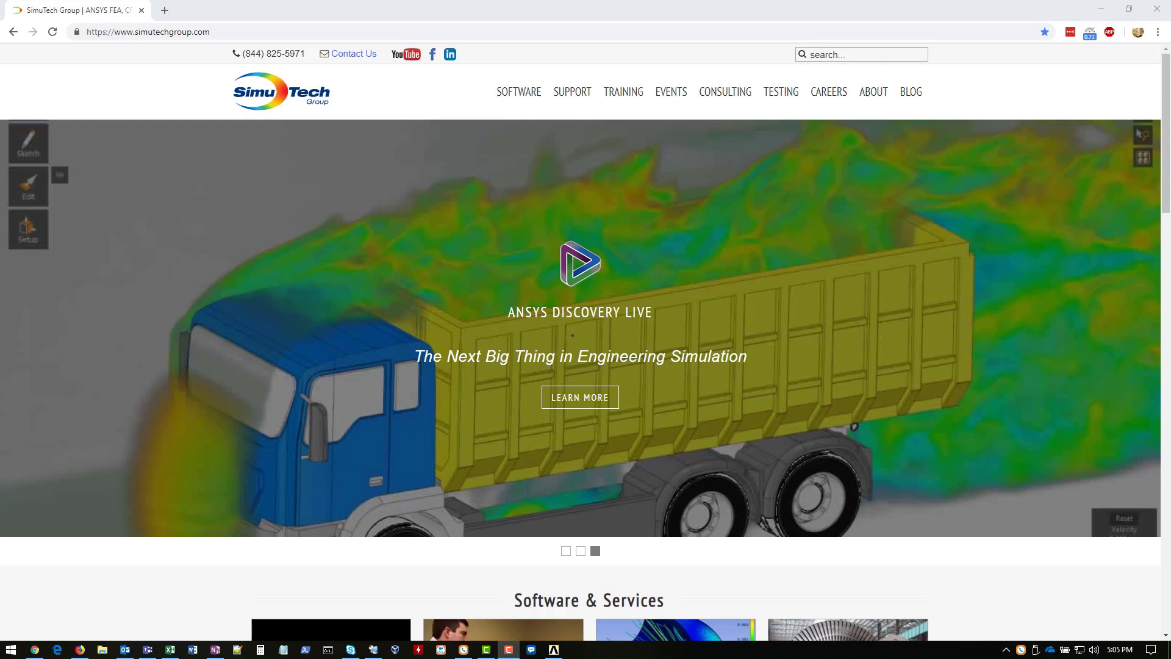
# Reveal the SUPPORT dropdown listing ANSYS resources such as ANSYS Diagnostic Logs.
pyautogui.moveTo(572, 100)
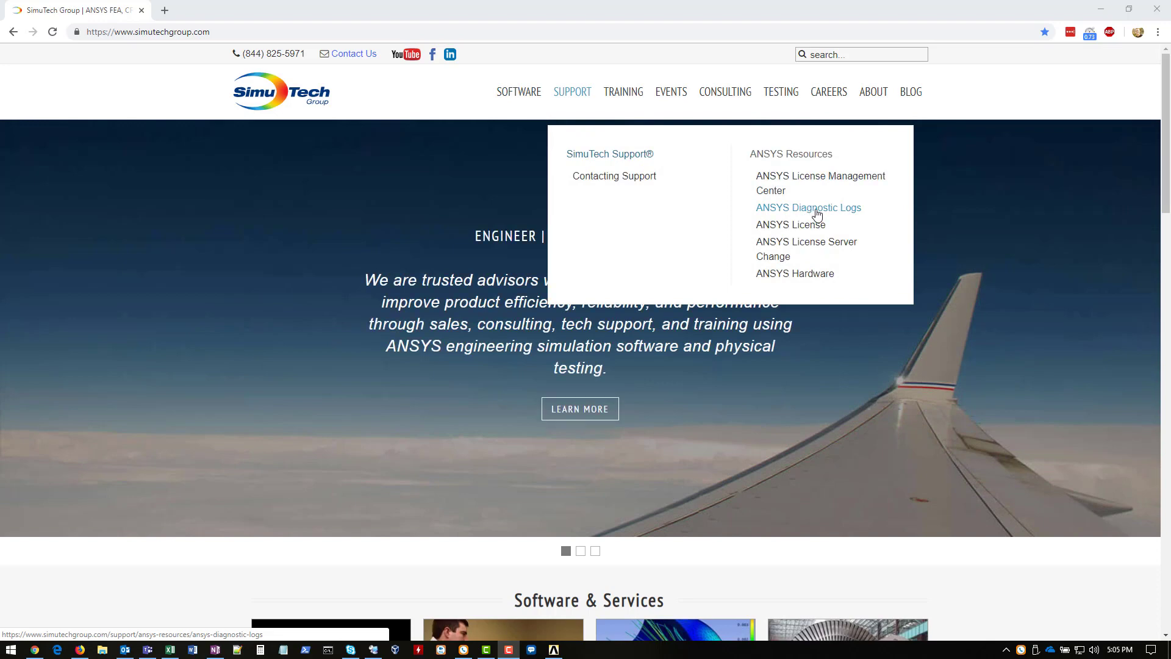
# Go to the Gathering ANSYS Diagnostic Logs page from the ANSYS Resources menu entry.
pyautogui.click(816, 210)
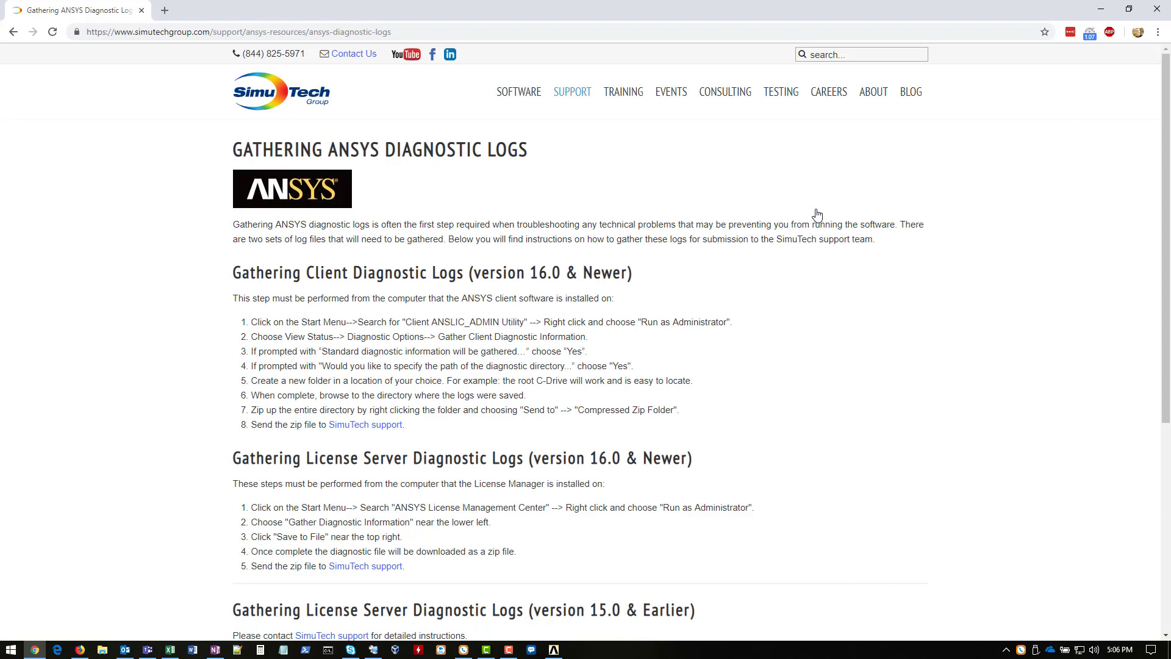
# Search 'client' and run Client ANSLIC_ADMIN Utility 19.2 as administrator, approving the UAC prompt.
pyautogui.click(11, 650)
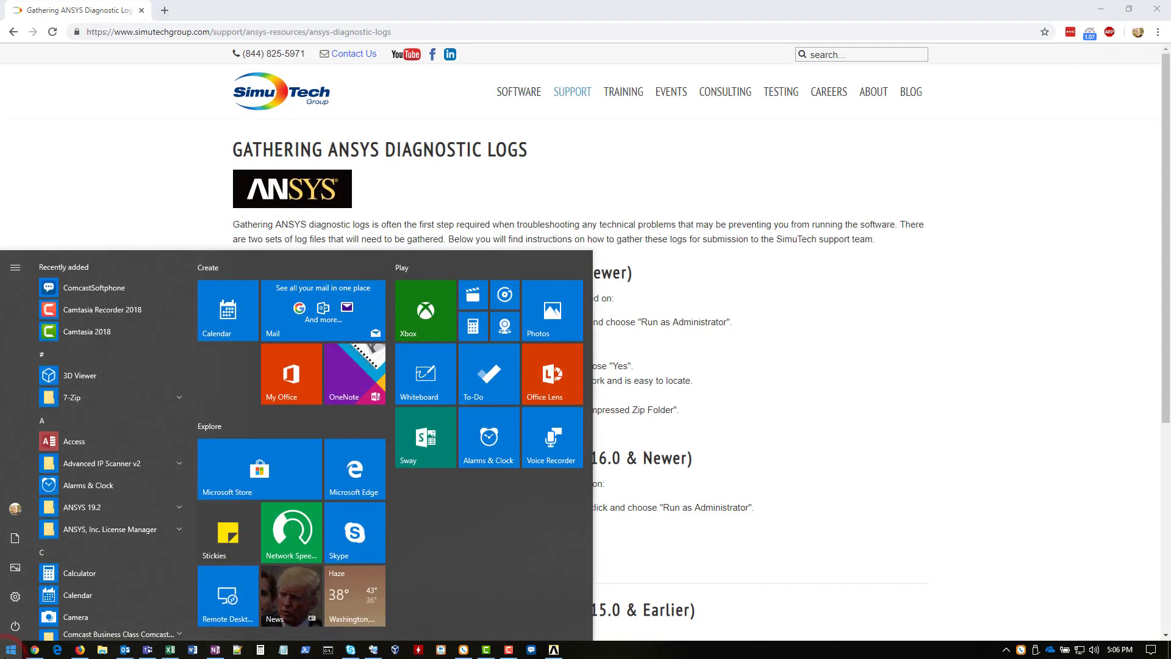
pyautogui.write('client')
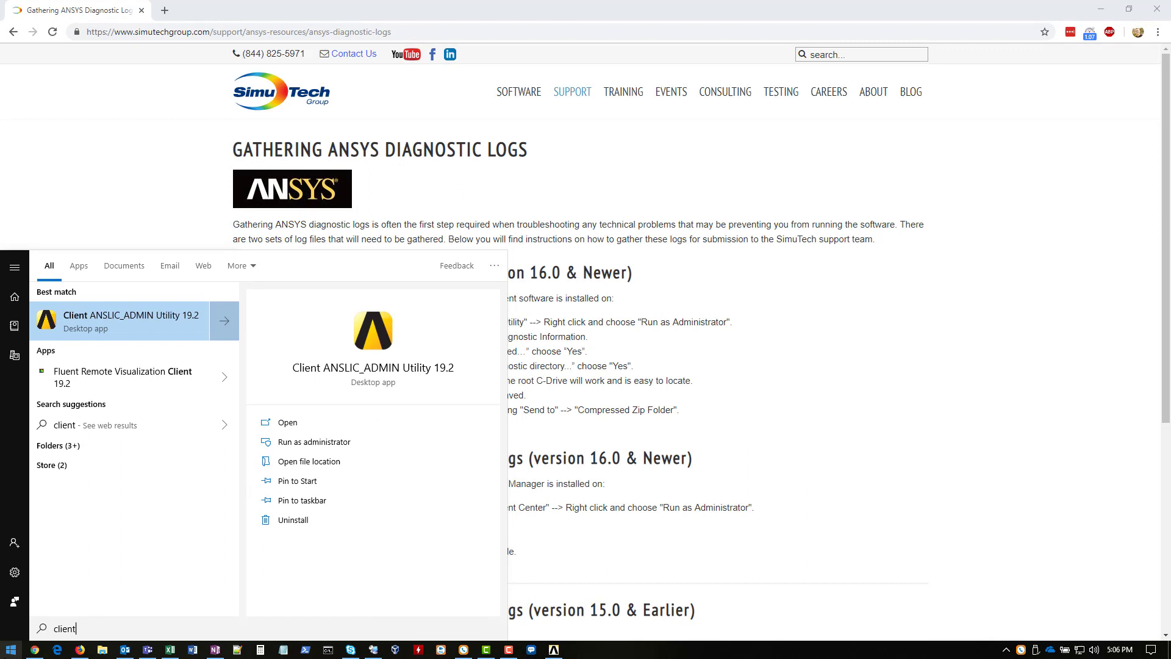
pyautogui.rightClick(106, 324)
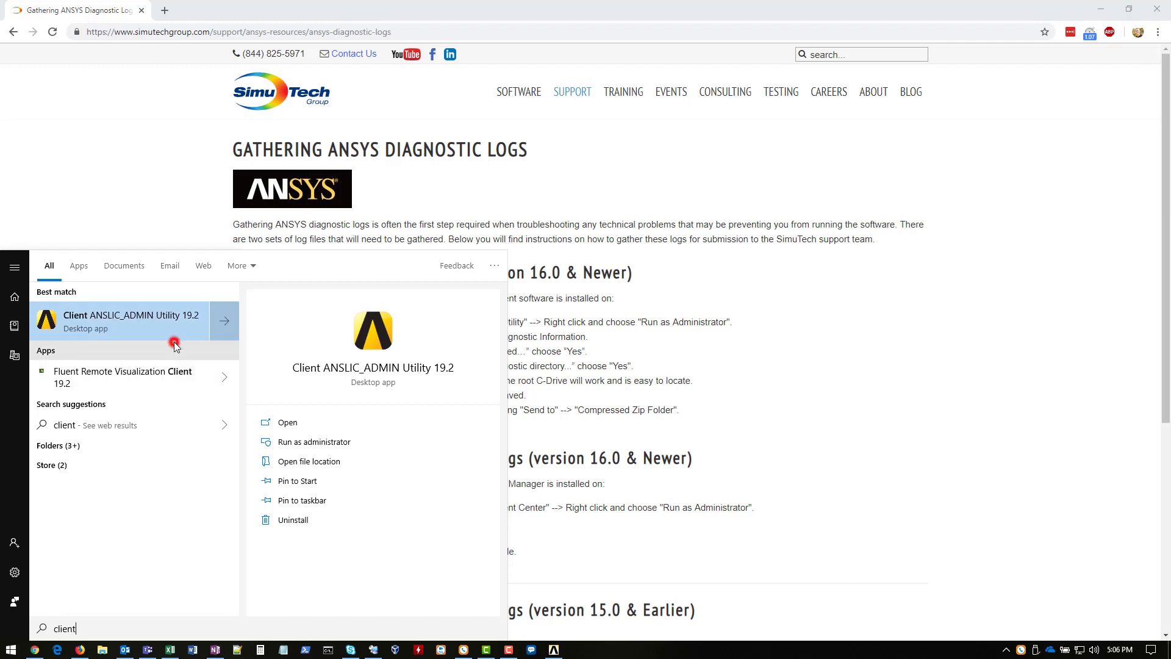
pyautogui.click(174, 342)
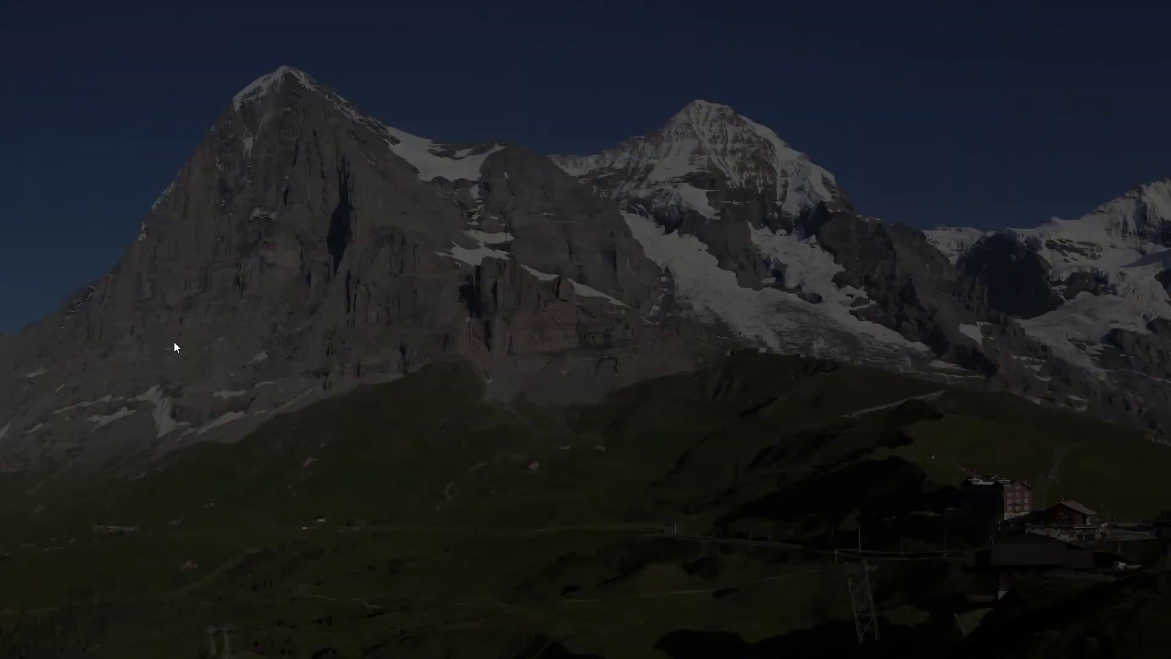
pyautogui.click(550, 419)
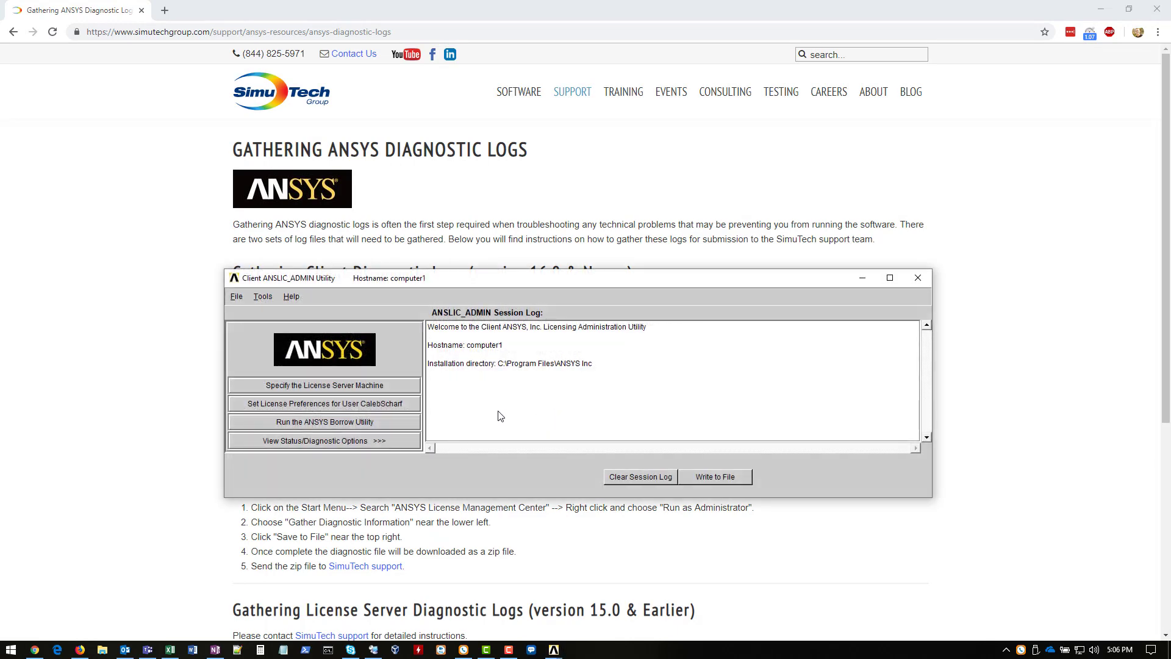
# Start Gather Client Diagnostic Information, including log and error files, and opt to specify the directory.
pyautogui.click(391, 444)
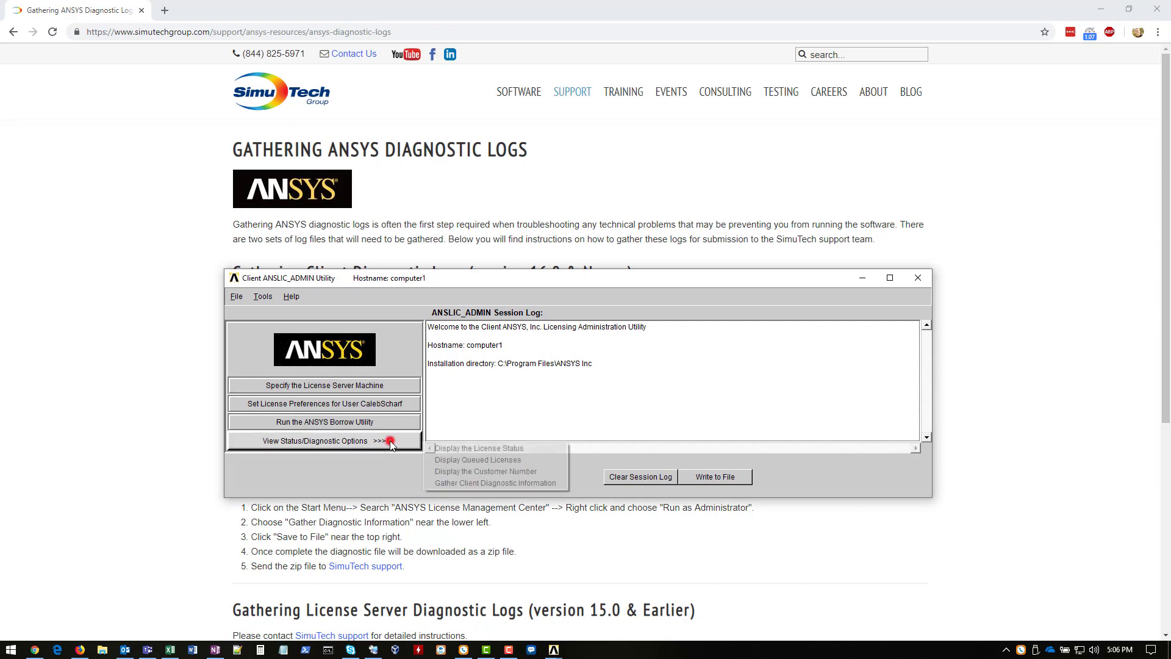
pyautogui.click(498, 483)
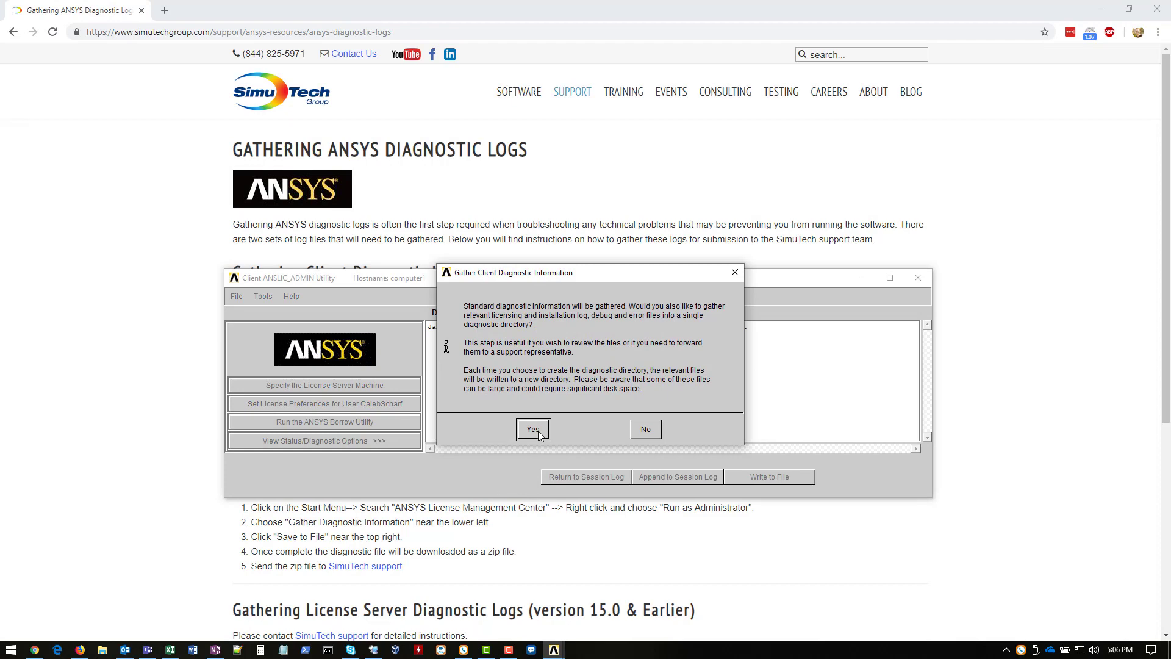
pyautogui.click(538, 430)
pyautogui.click(536, 396)
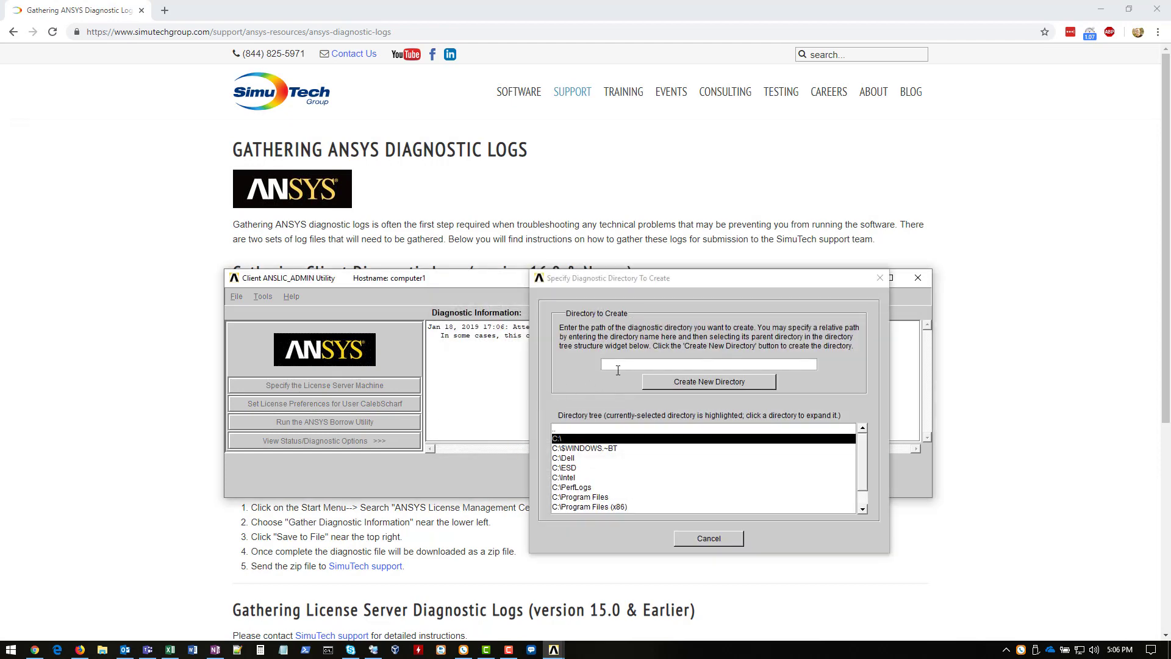
# Create the diagnostic directory AnsysLogs under C:\.
pyautogui.click(620, 366)
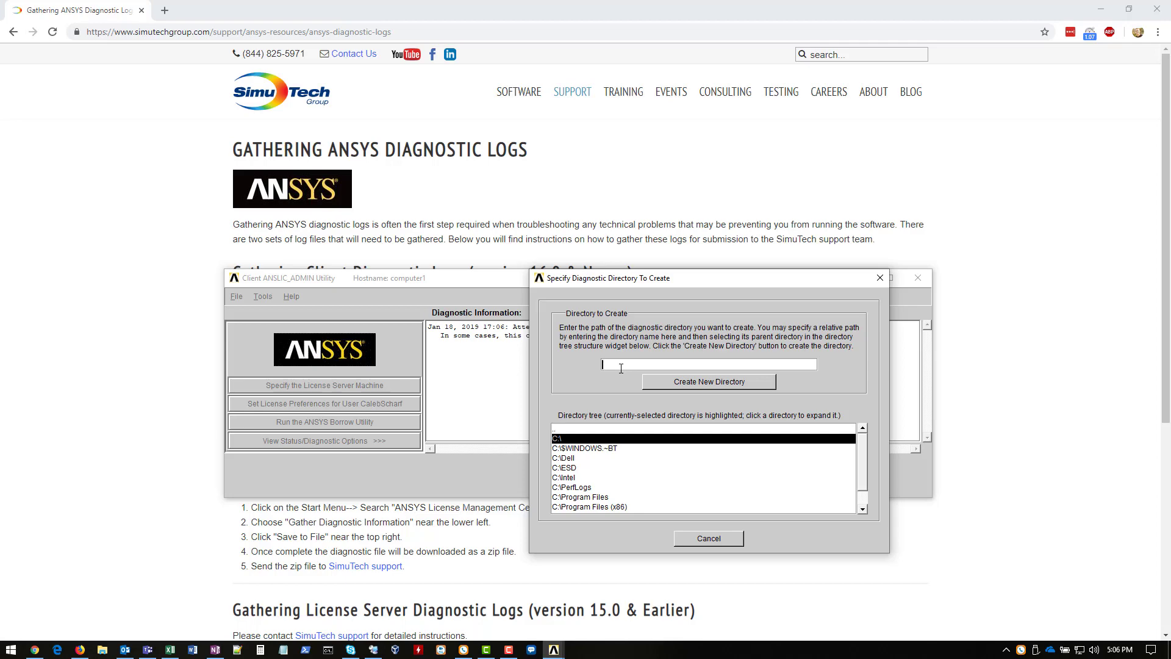
pyautogui.write('AnsysLogs')
pyautogui.click(686, 382)
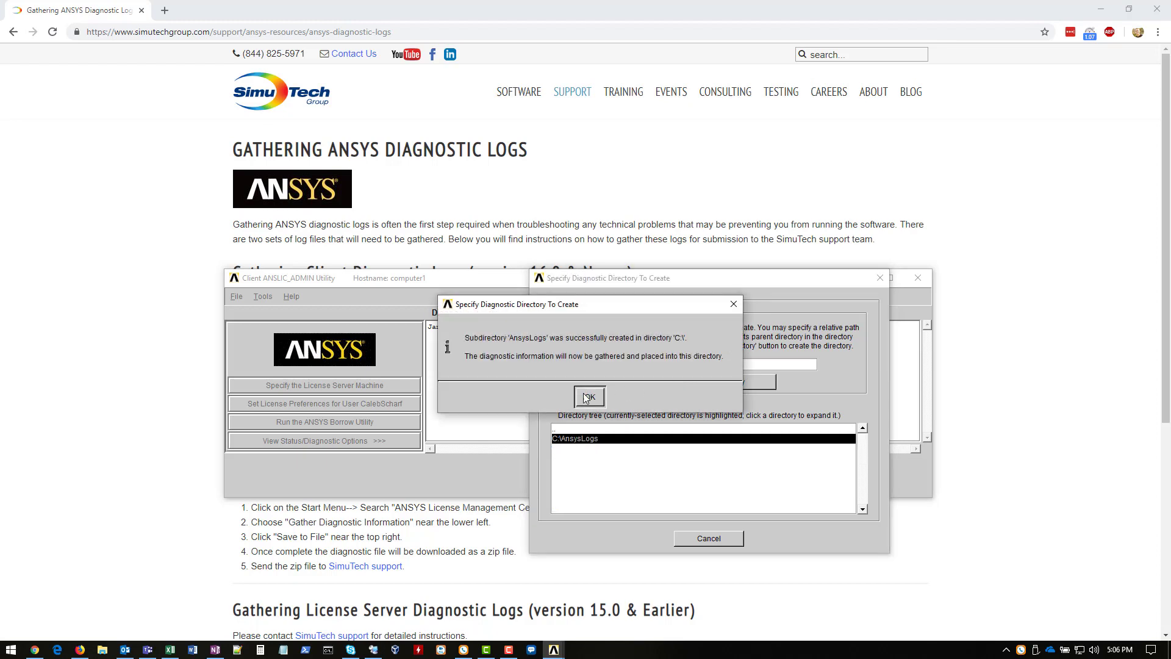
# Confirm the new AnsysLogs directory so client diagnostic gathering begins.
pyautogui.click(587, 395)
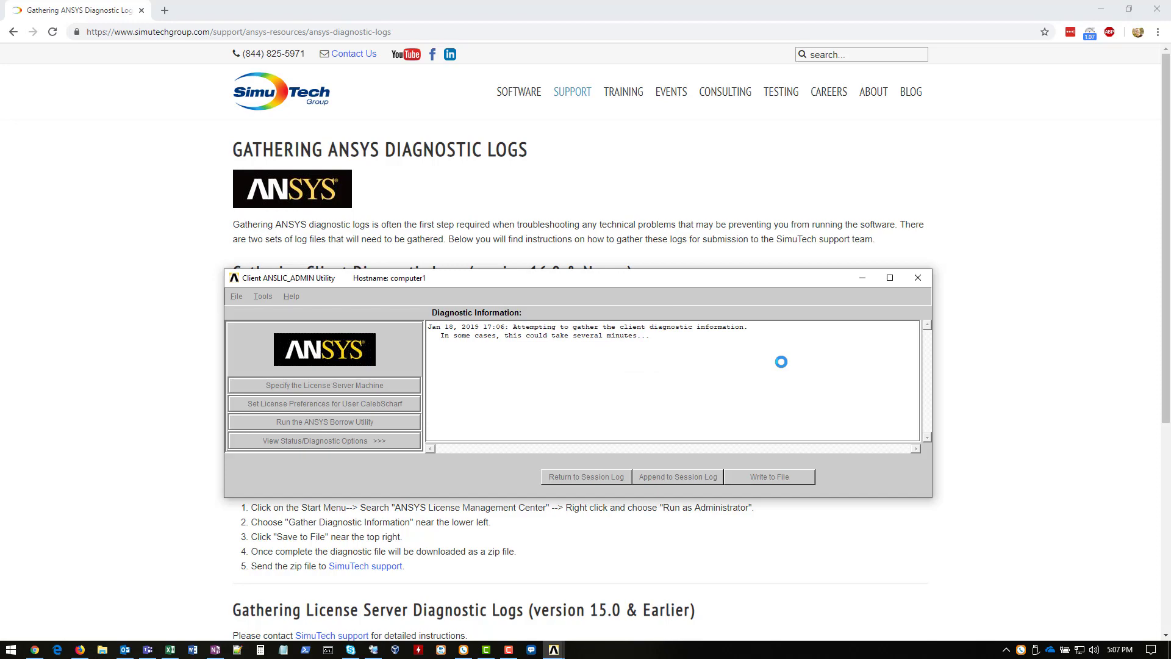
# Minimize ANSLIC_ADMIN and Chrome, inspect C:\AnsysLogs in File Explorer, then go back to C:.
pyautogui.click(861, 277)
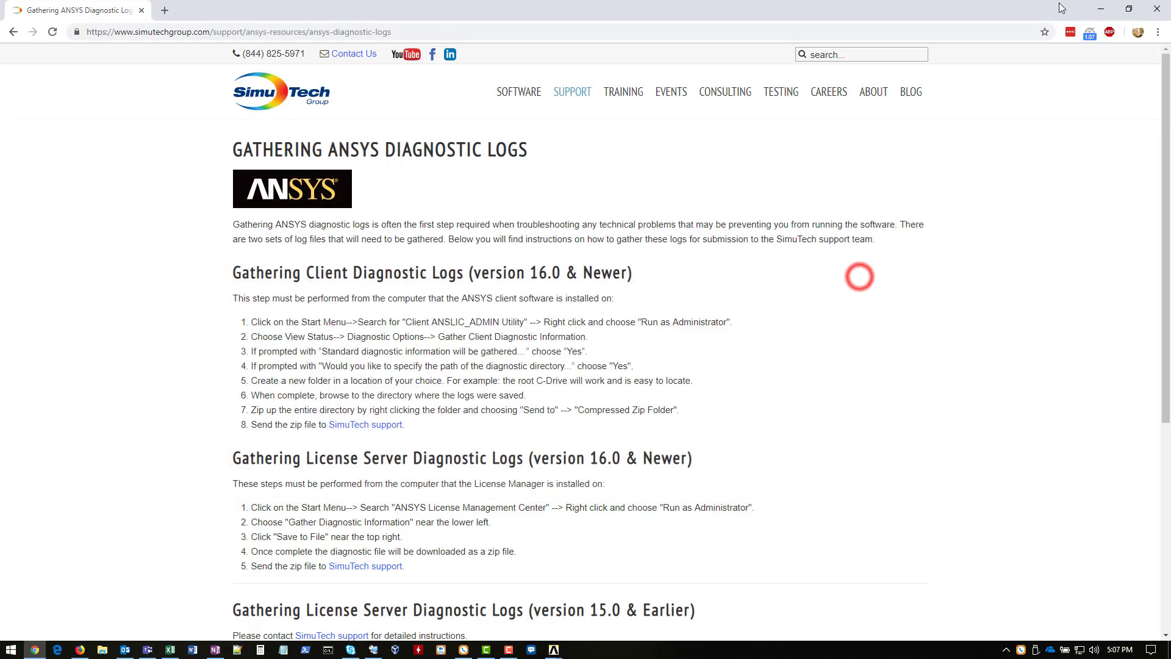
pyautogui.click(1109, 5)
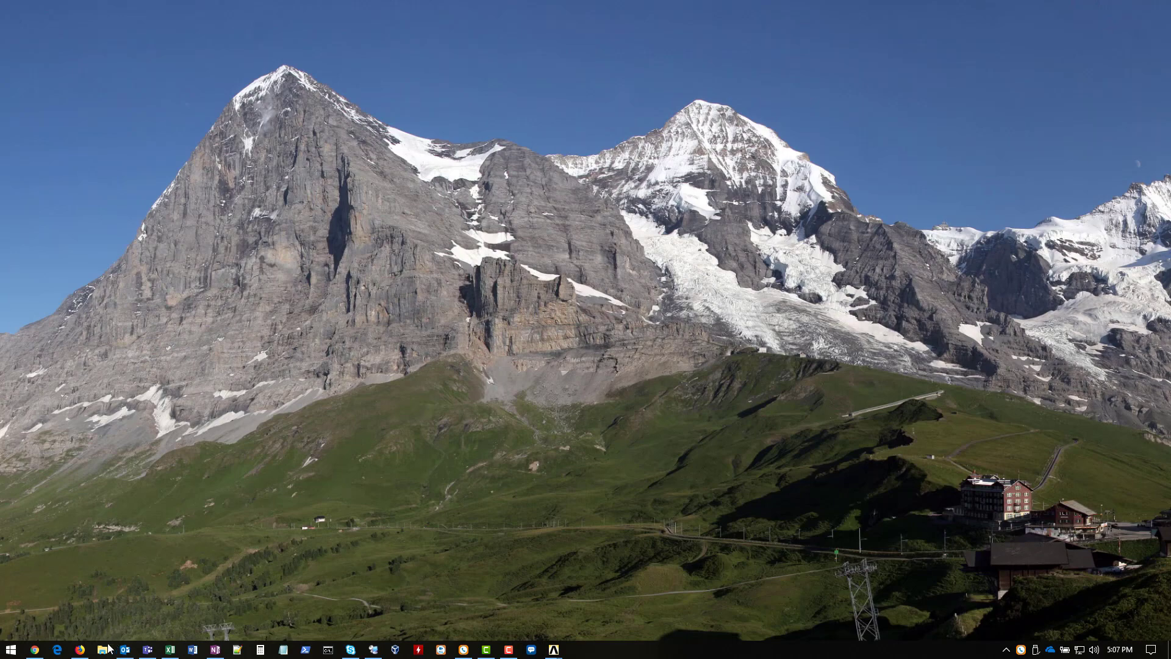
pyautogui.click(106, 649)
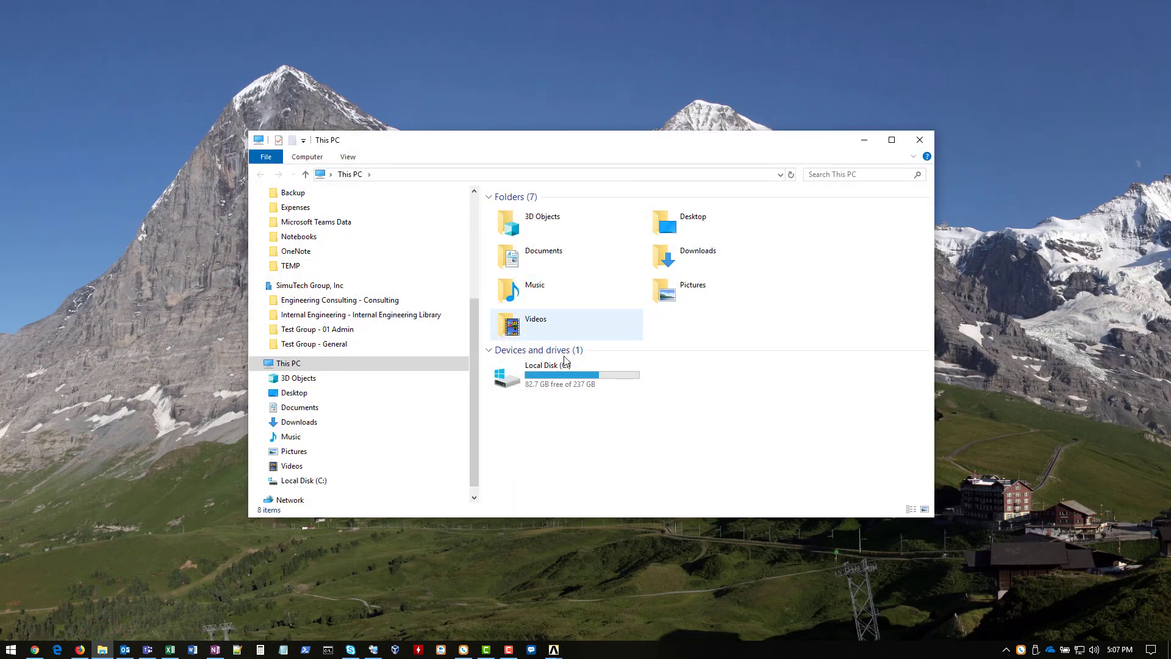
pyautogui.doubleClick(564, 361)
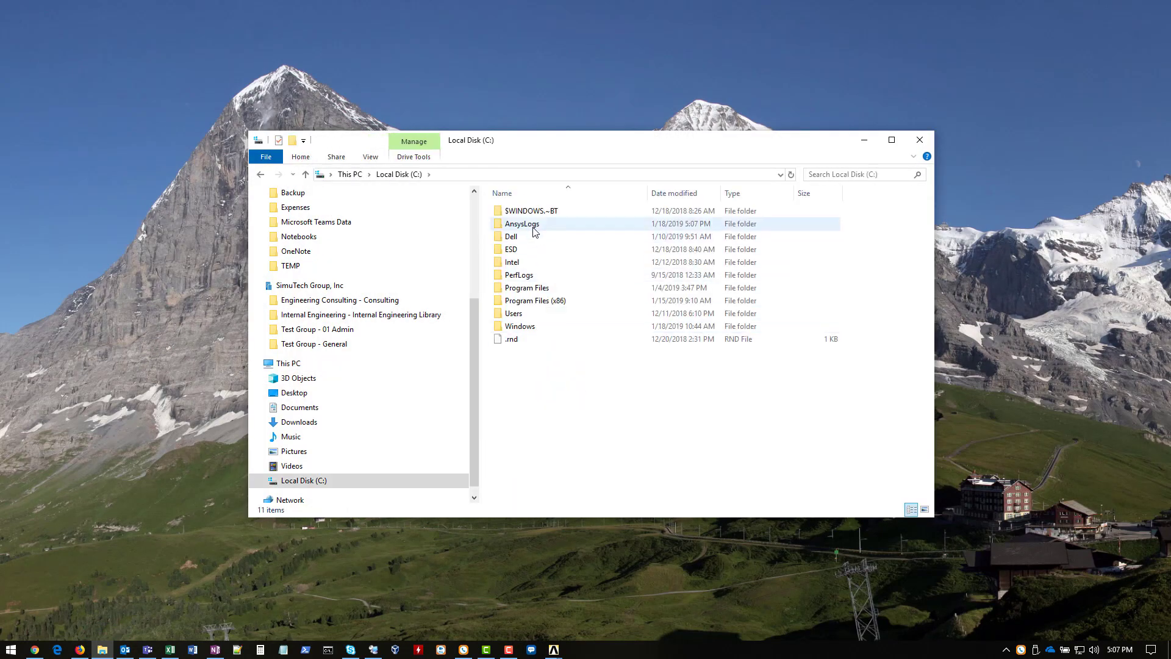
pyautogui.doubleClick(532, 227)
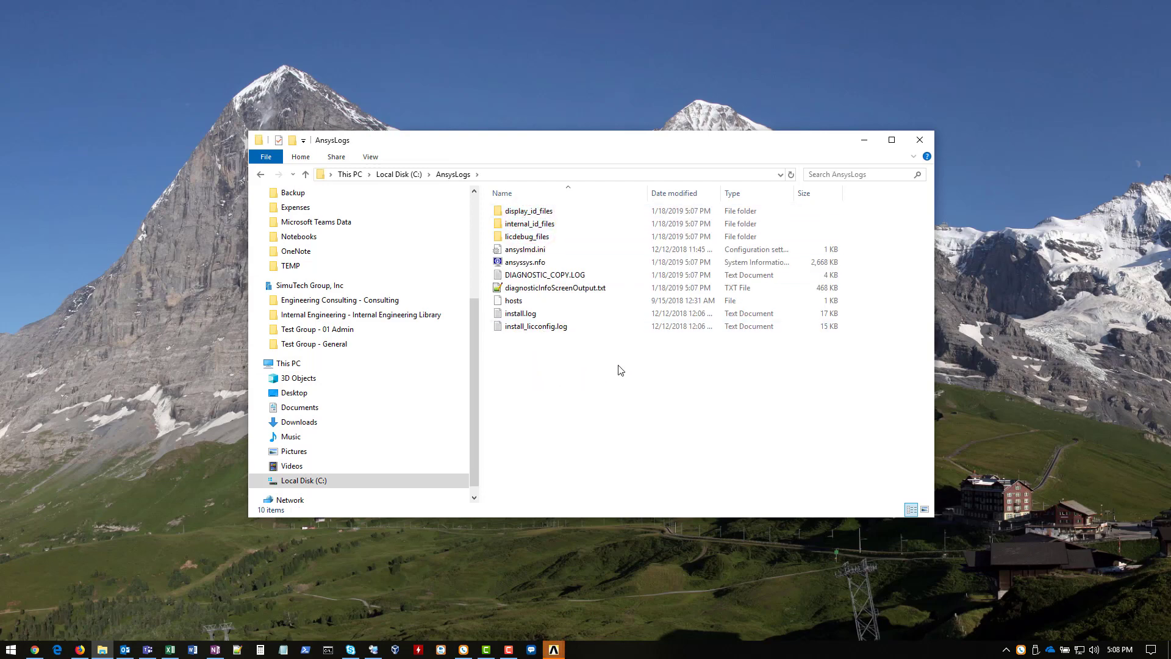
pyautogui.hotkey('alt', 'Left')
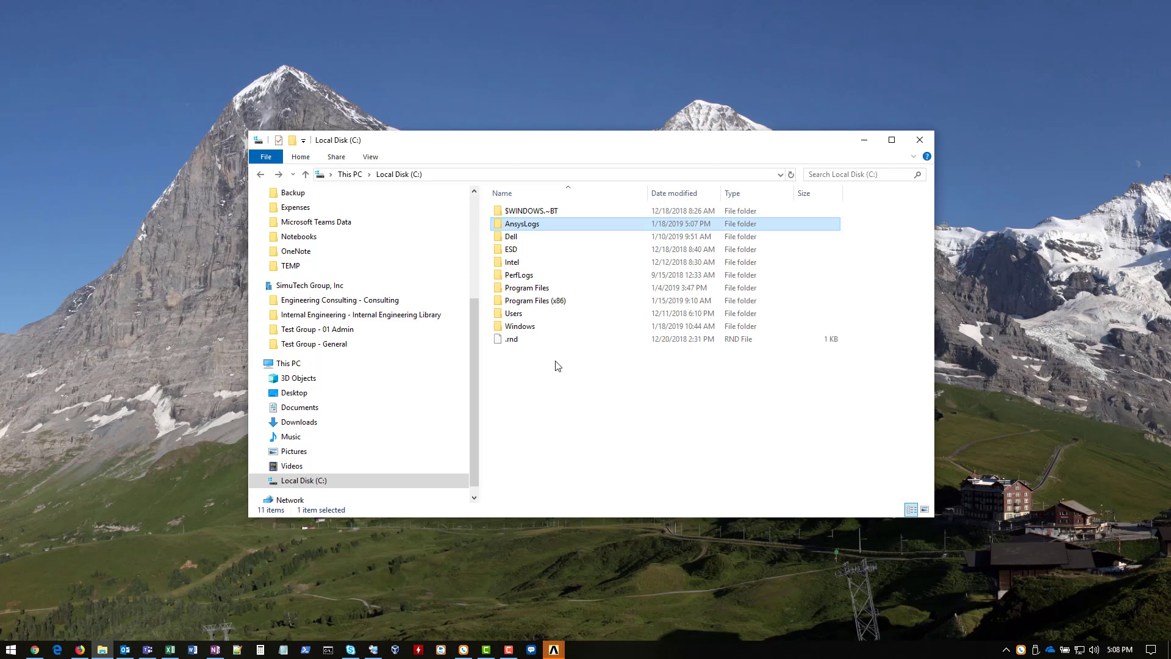
# Send AnsysLogs to a Compressed (zipped) folder on the desktop and reposition the AnsysLogs.zip icon.
pyautogui.rightClick(530, 225)
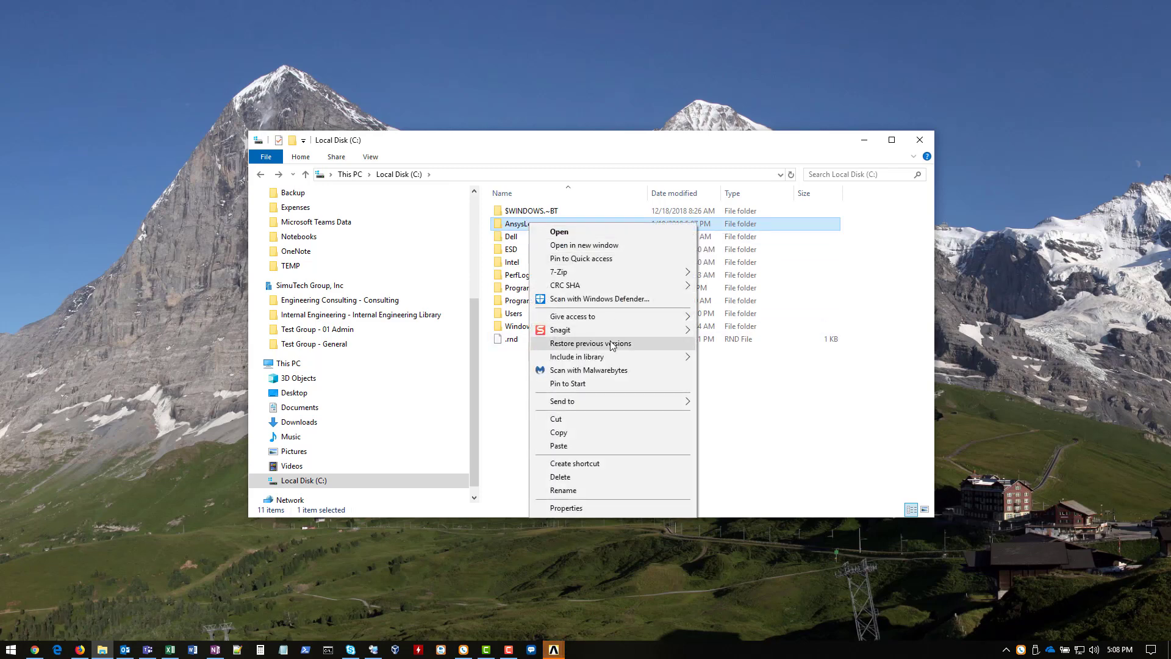
pyautogui.moveTo(576, 402)
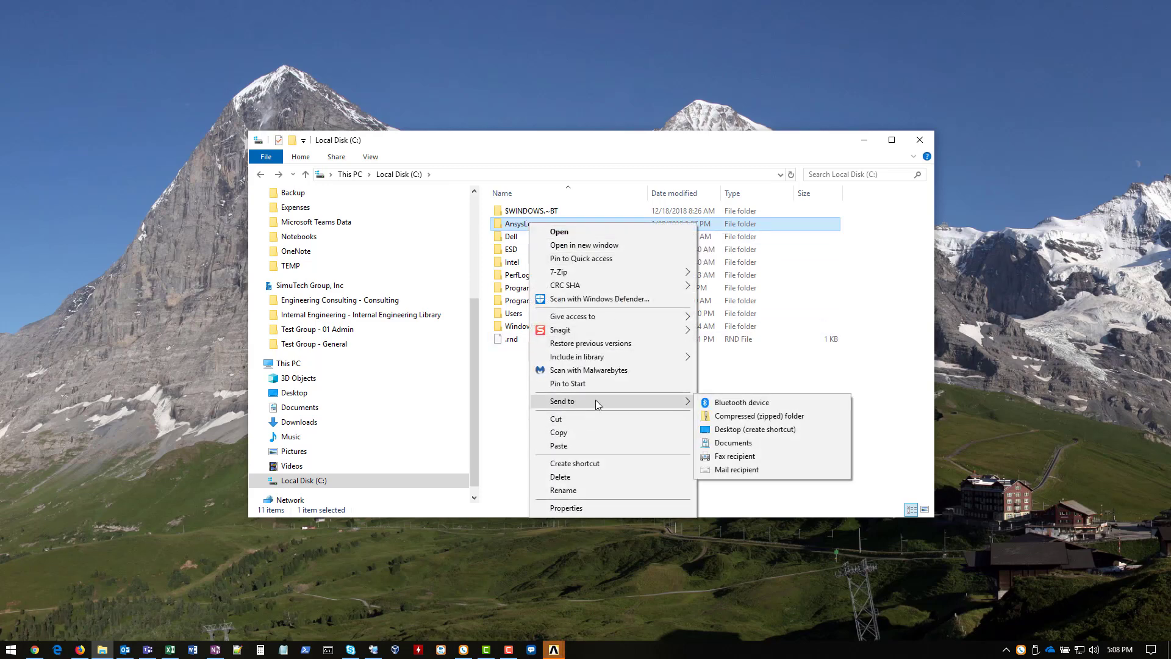
pyautogui.click(739, 418)
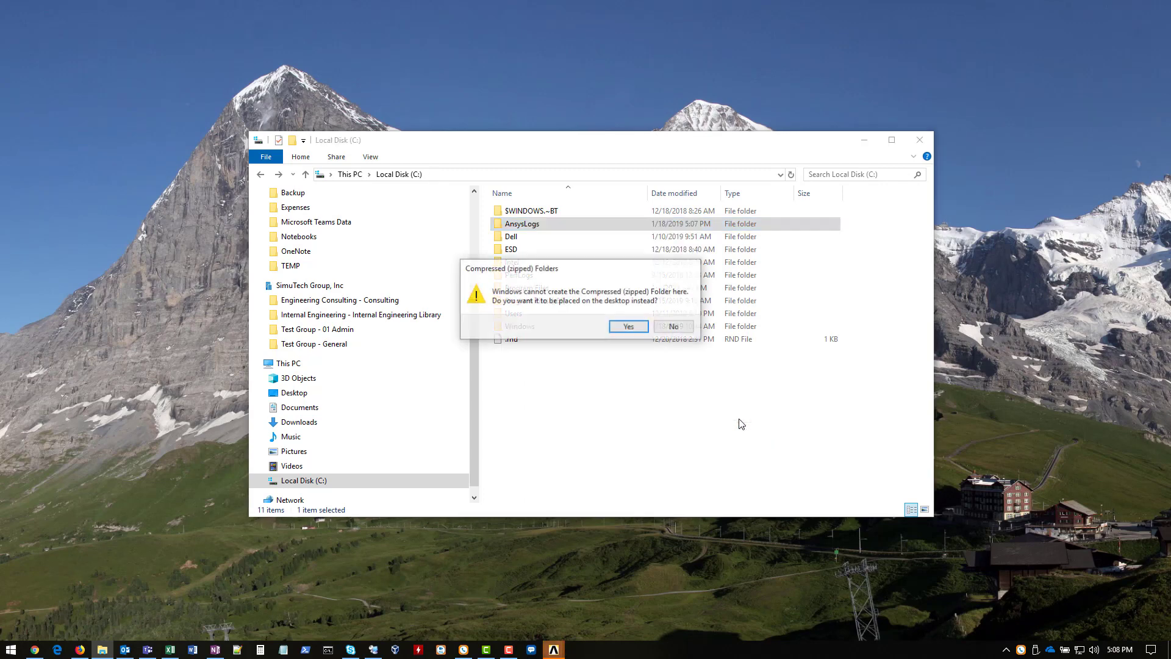
pyautogui.click(632, 328)
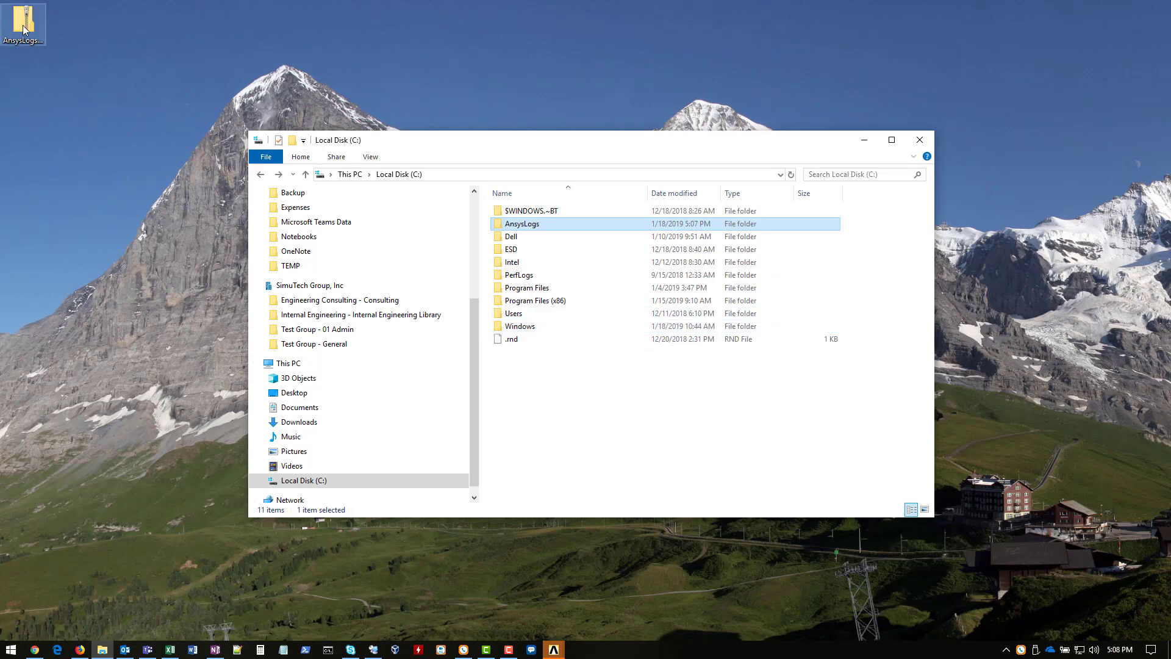
pyautogui.moveTo(24, 28); pyautogui.dragTo(174, 103)
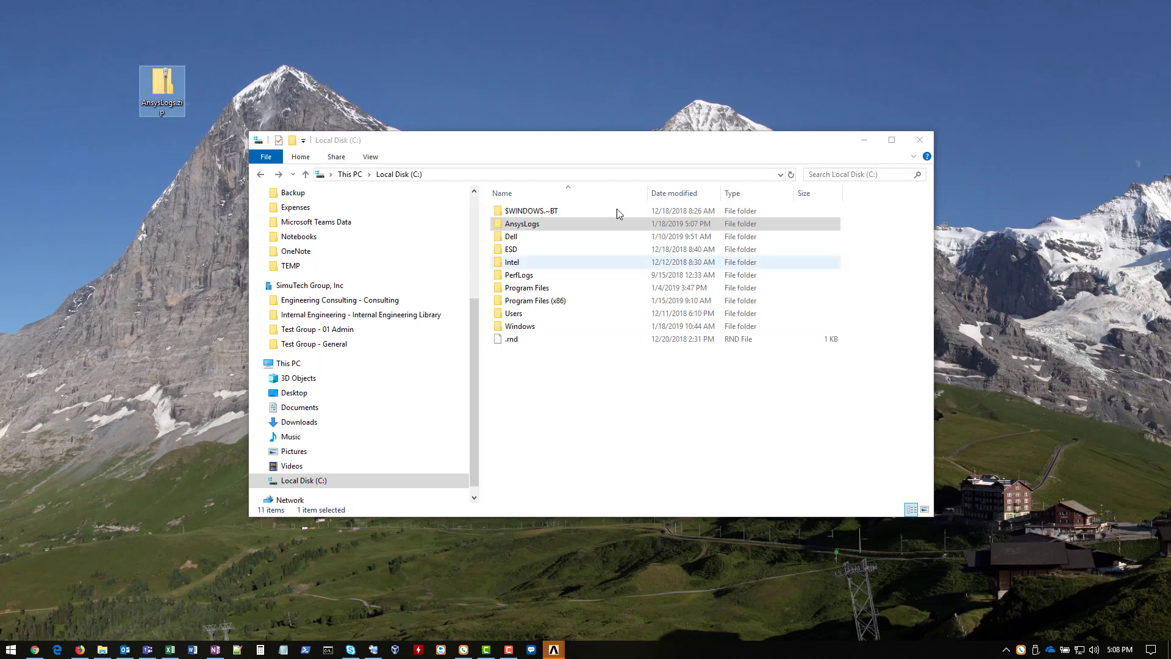
# Close File Explorer and ANSLIC_ADMIN after dismissing its directory message, then restore the SimuTech page.
pyautogui.click(920, 139)
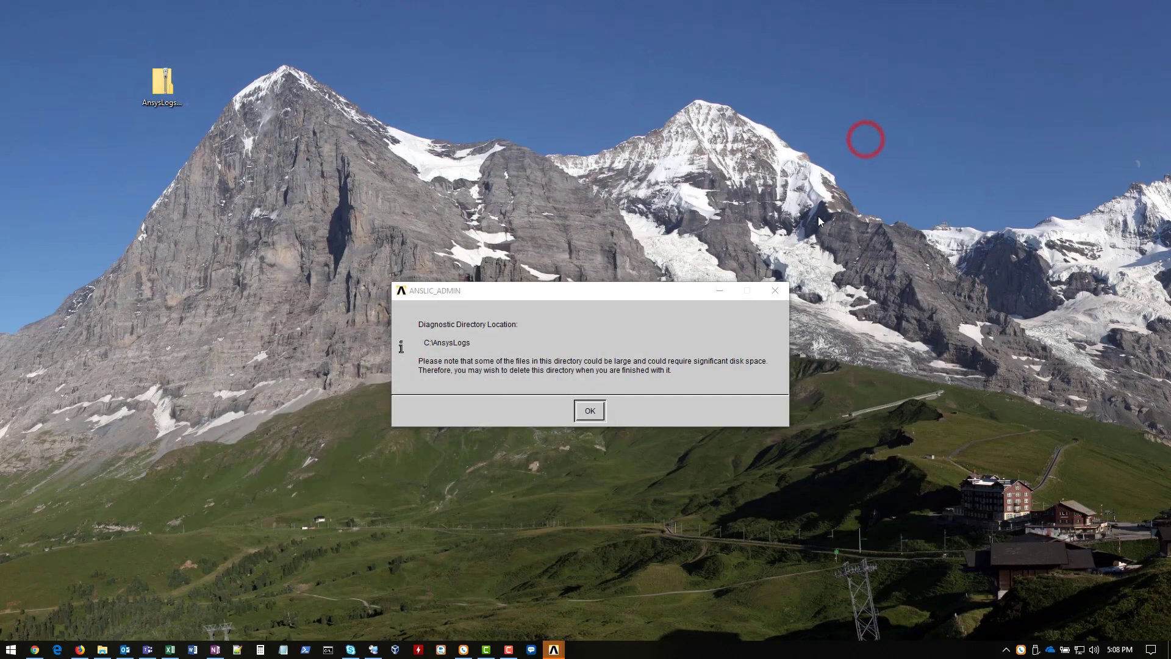
pyautogui.click(592, 408)
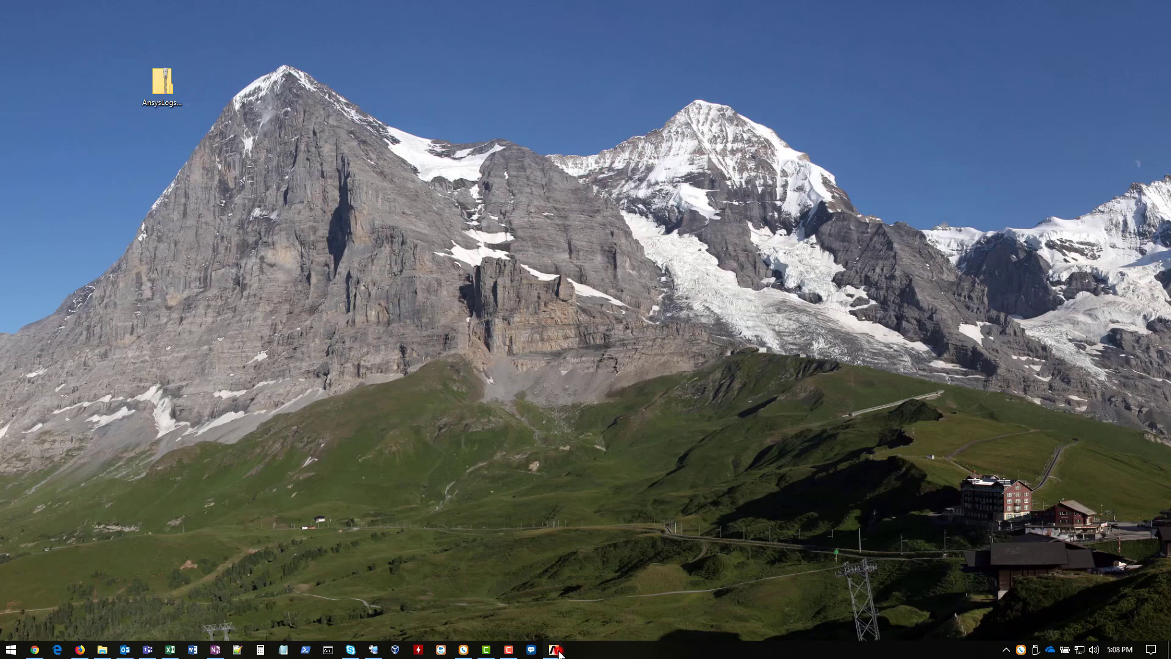
pyautogui.moveTo(553, 649)
pyautogui.click(549, 584)
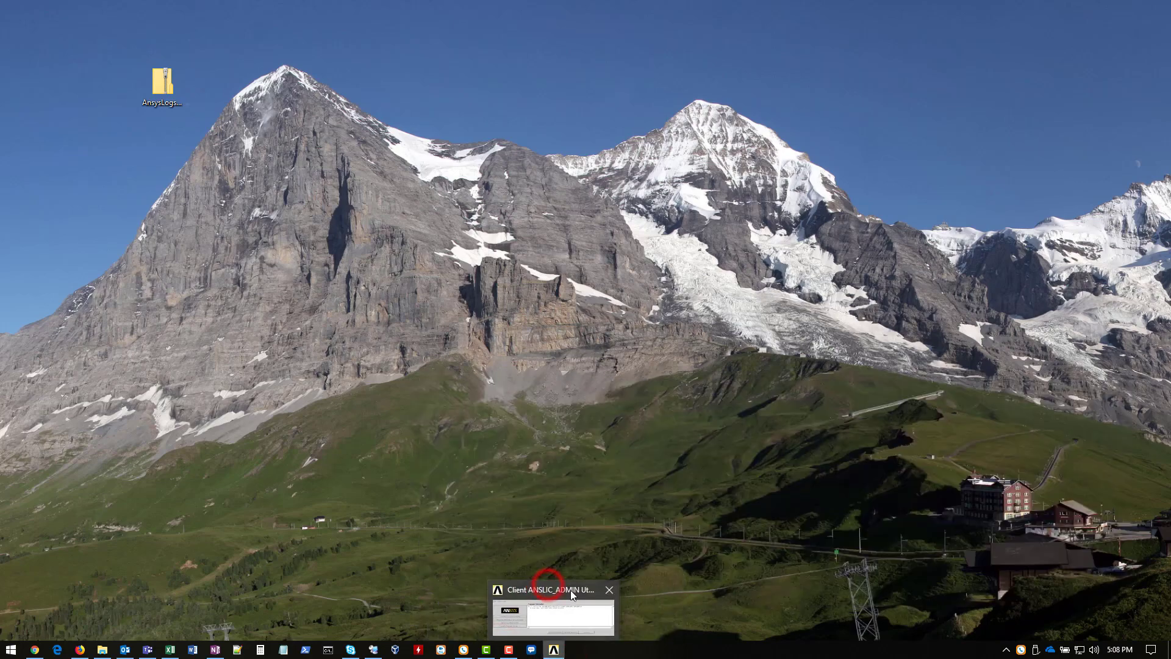
pyautogui.click(609, 589)
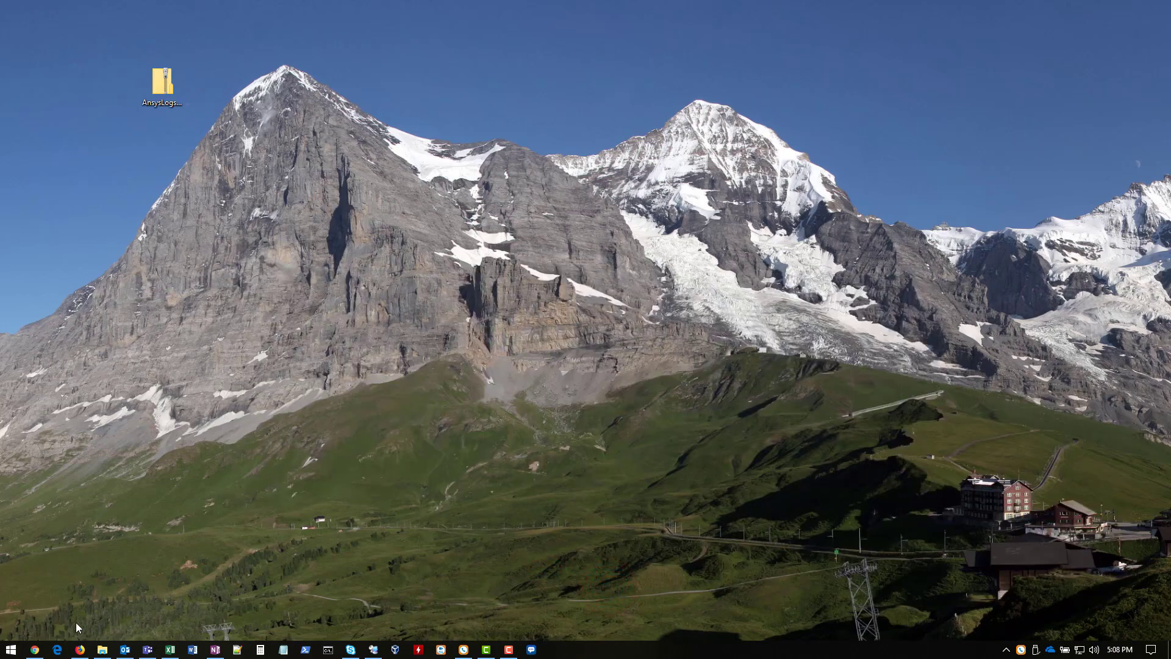
pyautogui.click(34, 649)
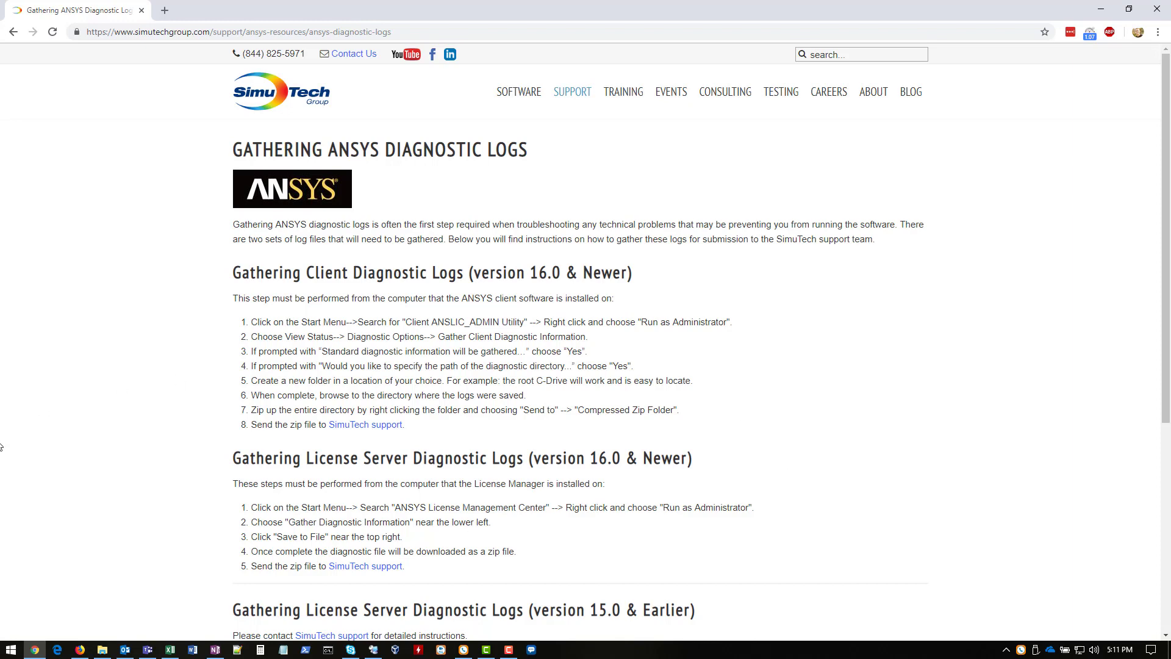
# Search 'ansys' and run ANSYS License Management Center as administrator.
pyautogui.click(10, 649)
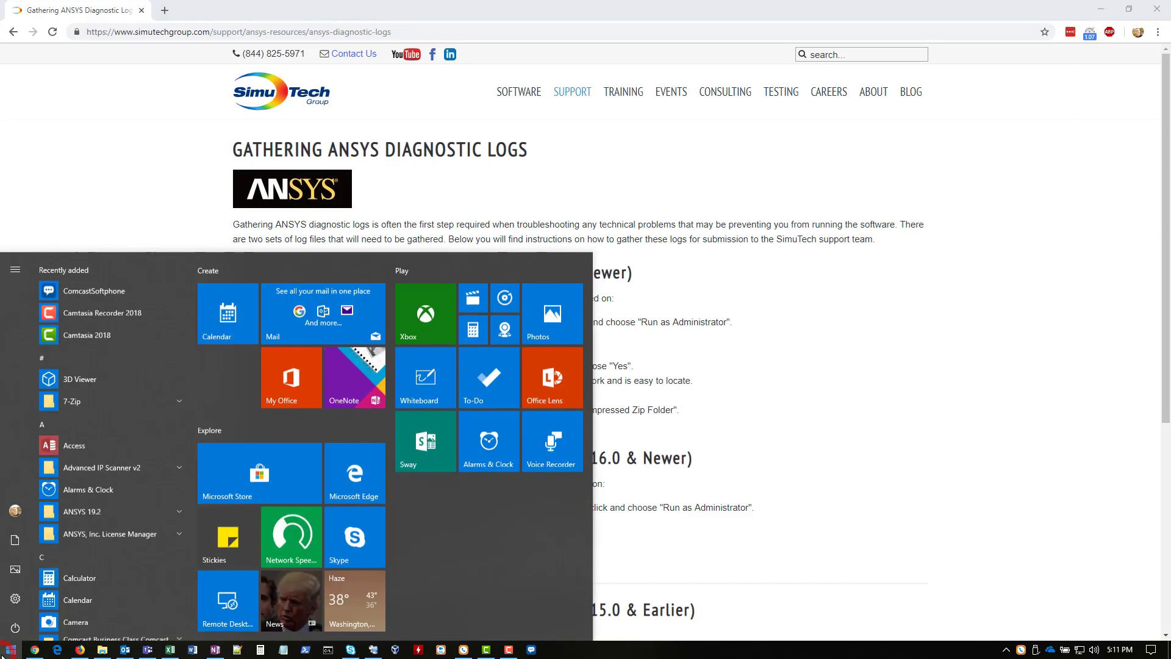
pyautogui.write('ansys')
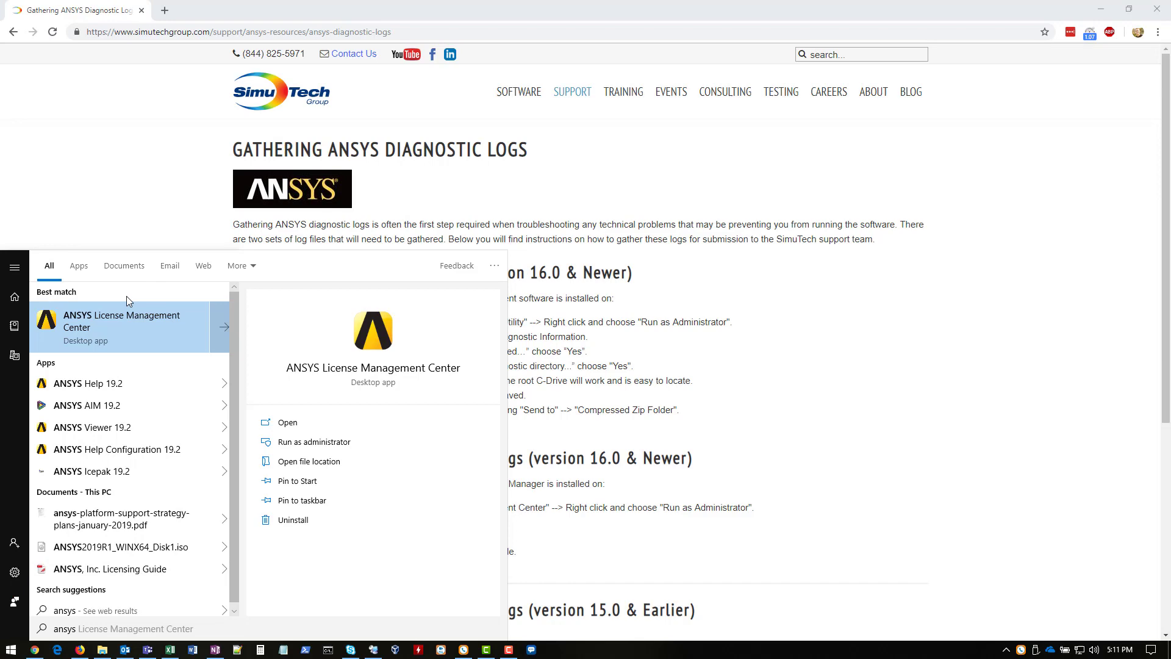
pyautogui.rightClick(127, 321)
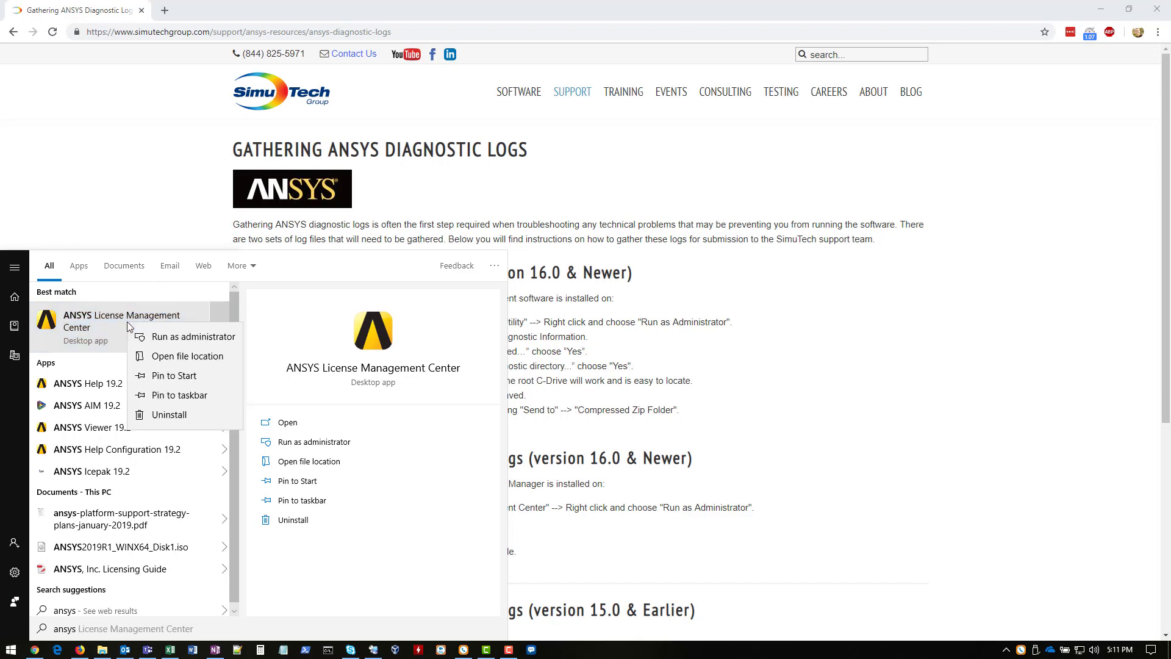
pyautogui.click(192, 334)
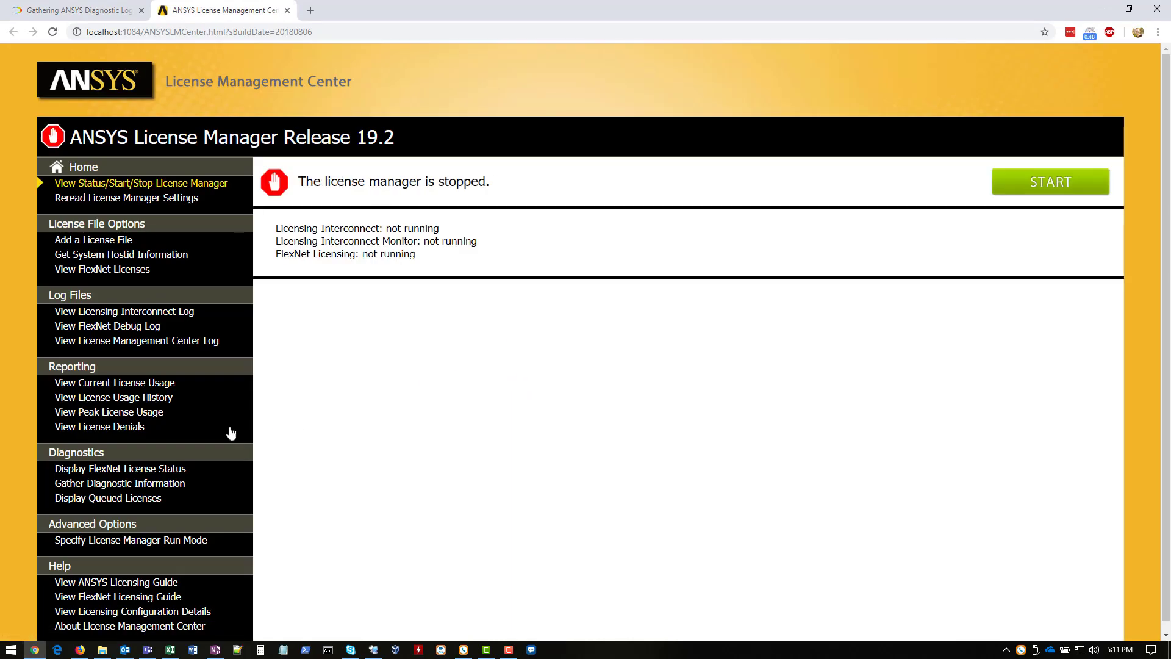
# Gather the license server diagnostic information and save it to an lmcenter_diag zip file.
pyautogui.click(121, 485)
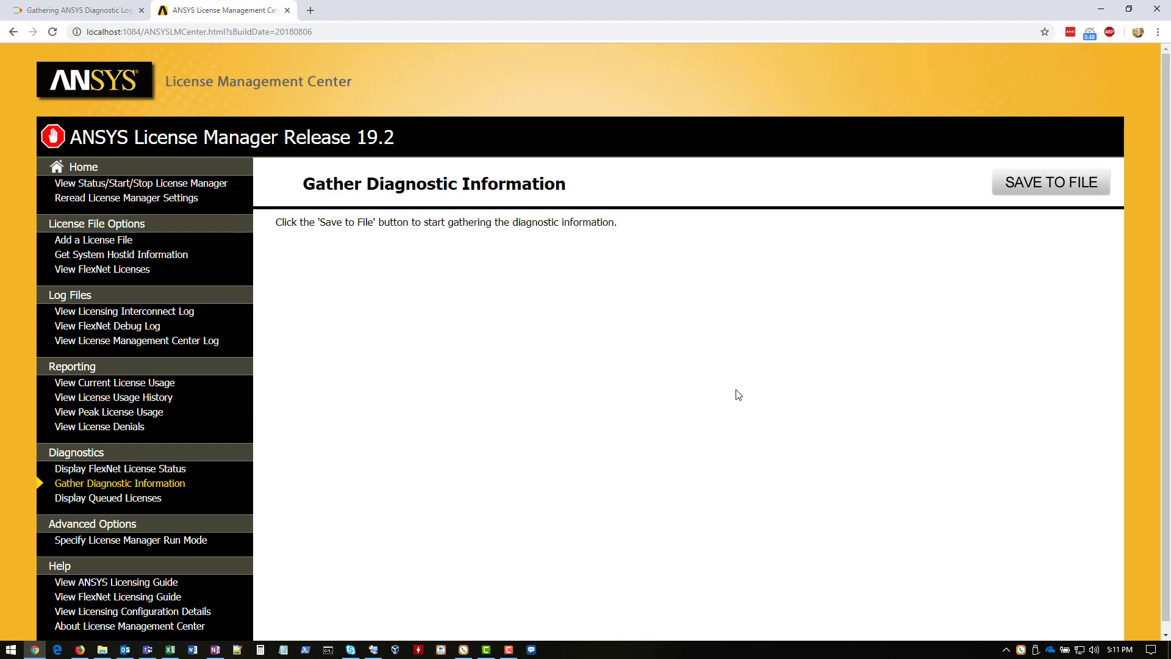
pyautogui.click(1052, 193)
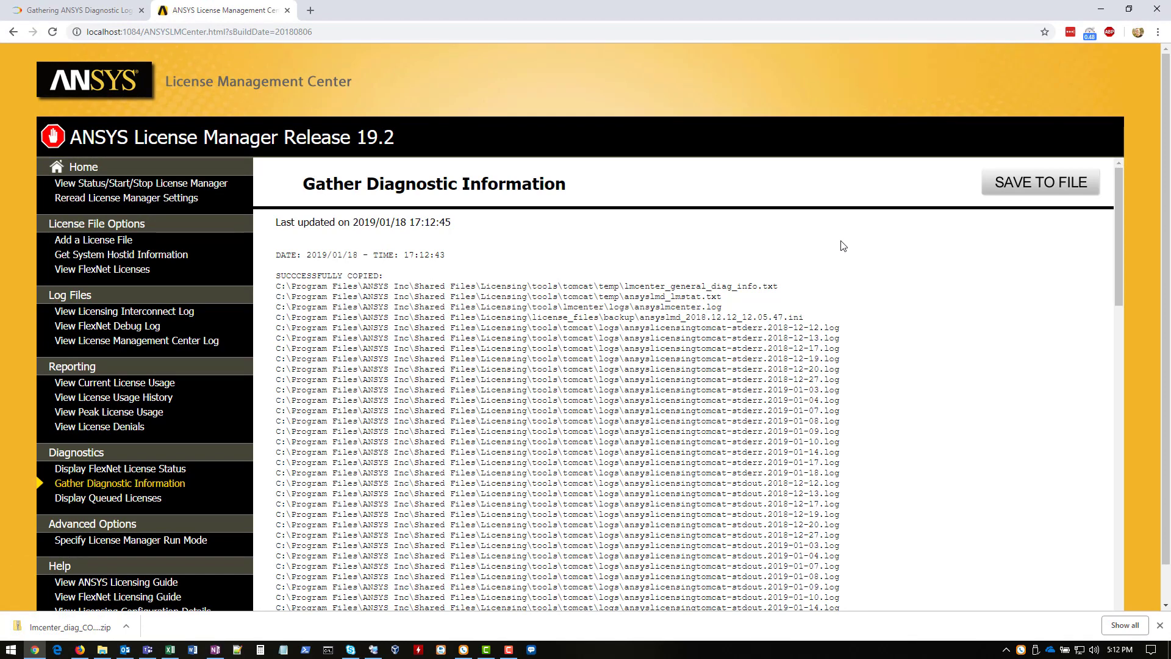
# Show the downloaded lmcenter_diag_COMPUTER1_2019-01-18_17-12-45.zip in its Downloads folder.
pyautogui.click(126, 626)
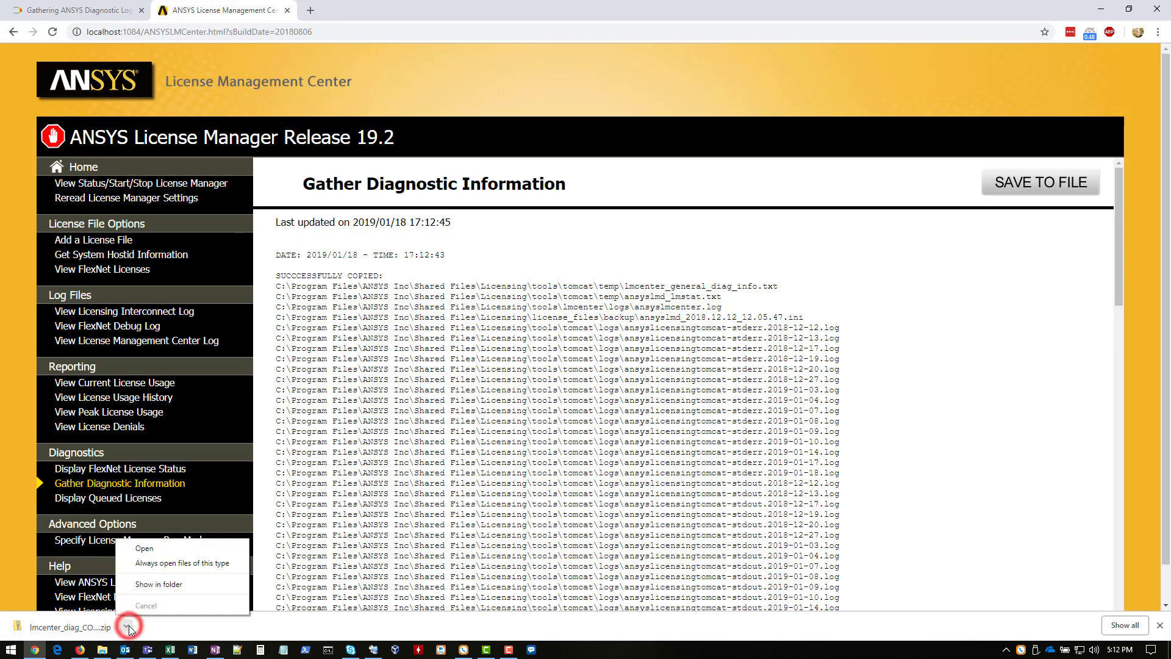
pyautogui.click(157, 584)
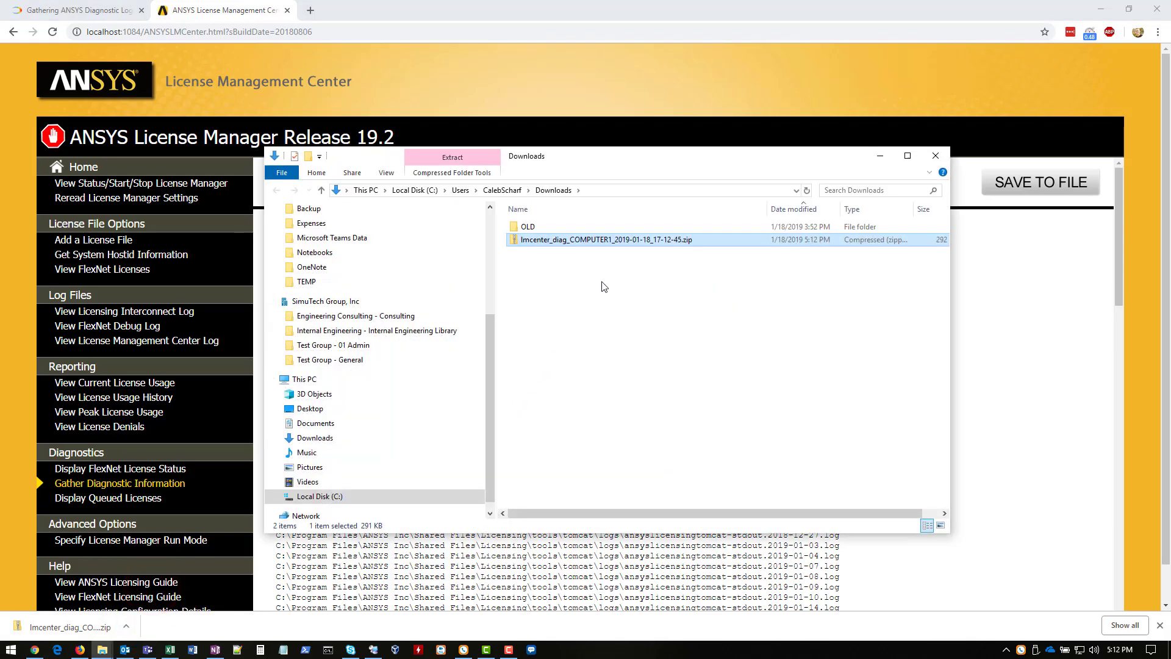